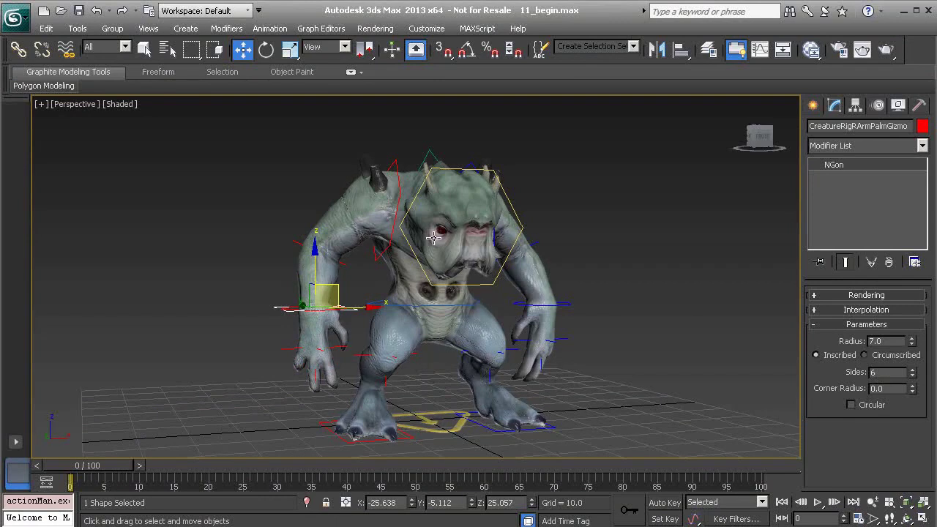
- Save the creature's CAT rig as the rig preset CreatureRig.rg3 in the CATRigs folder
{"action": "middle_click_drag", "start_coordinate": [463, 287], "coordinate": [438, 278]}
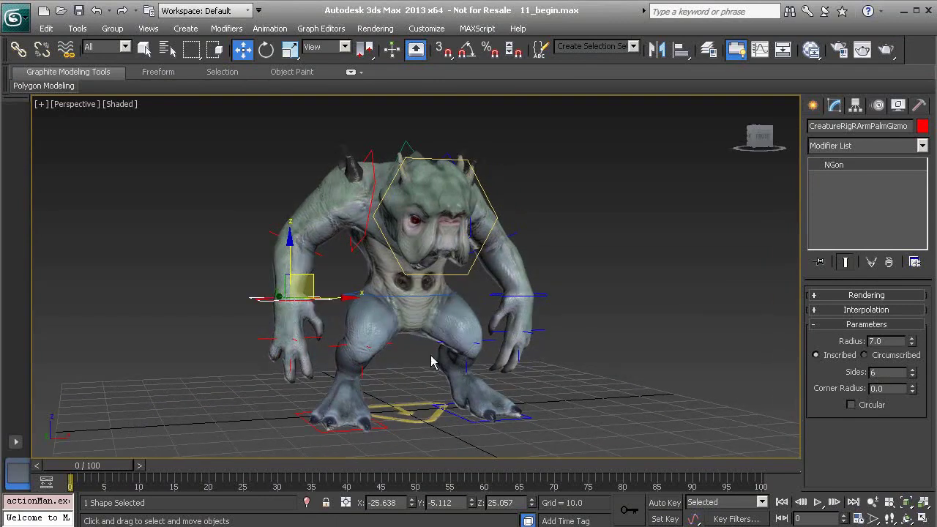
{"action": "left_click", "coordinate": [432, 416]}
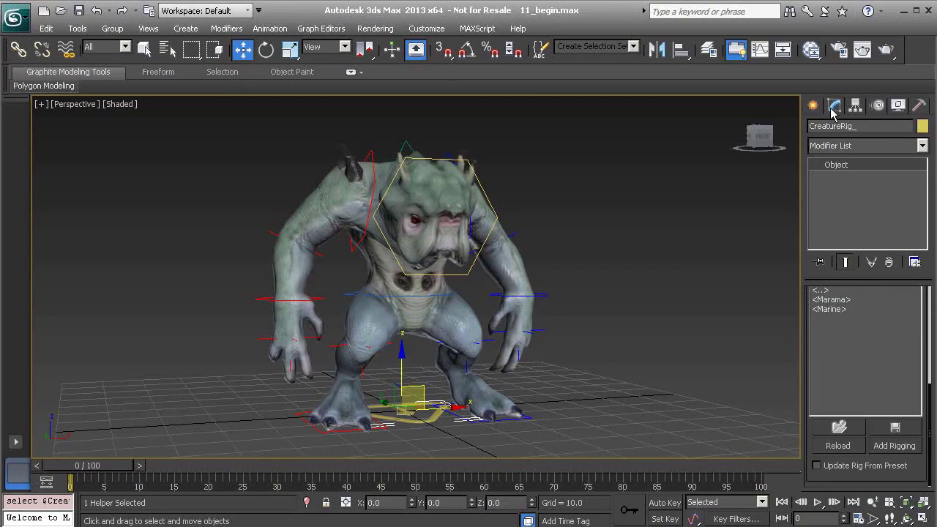
{"action": "scroll", "coordinate": [820, 418], "scroll_direction": "up", "scroll_amount": 3}
{"action": "left_click", "coordinate": [840, 347]}
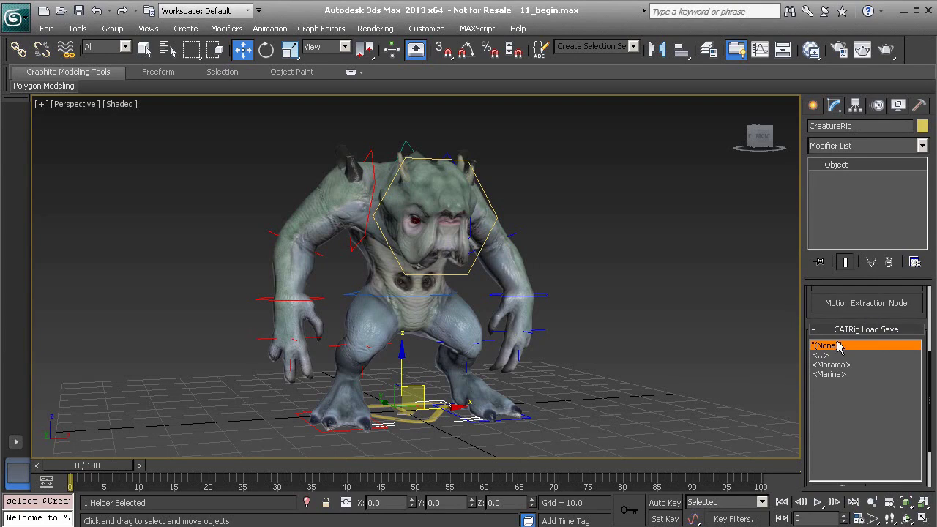
{"action": "left_click_drag", "start_coordinate": [807, 432], "coordinate": [812, 292]}
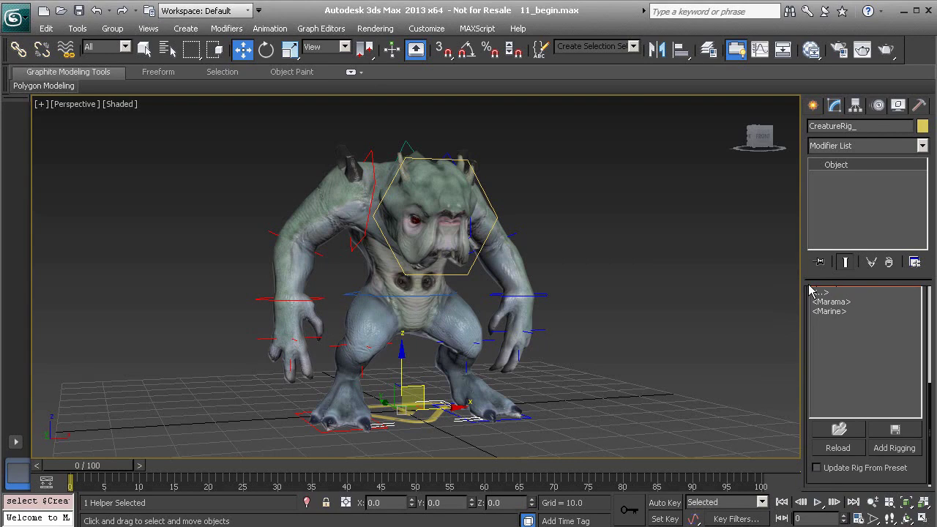
{"action": "left_click", "coordinate": [908, 436]}
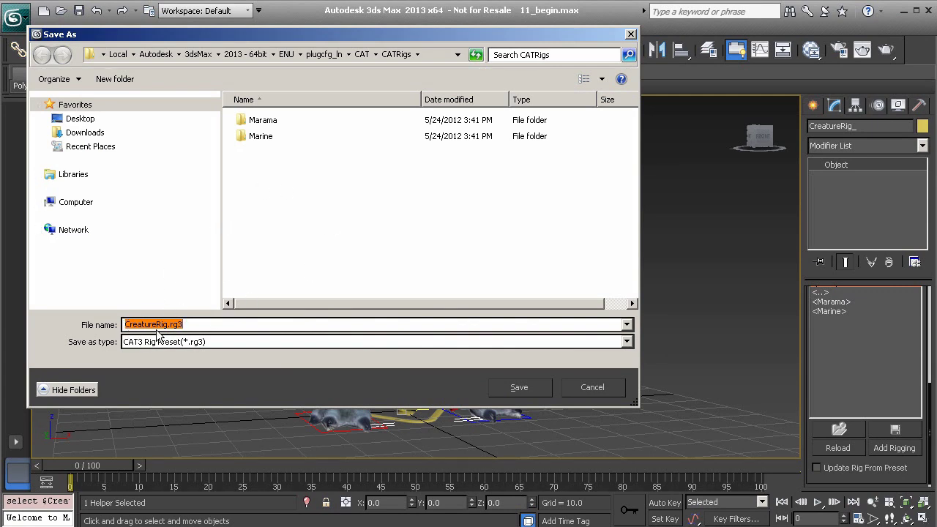
{"action": "left_click", "coordinate": [519, 387]}
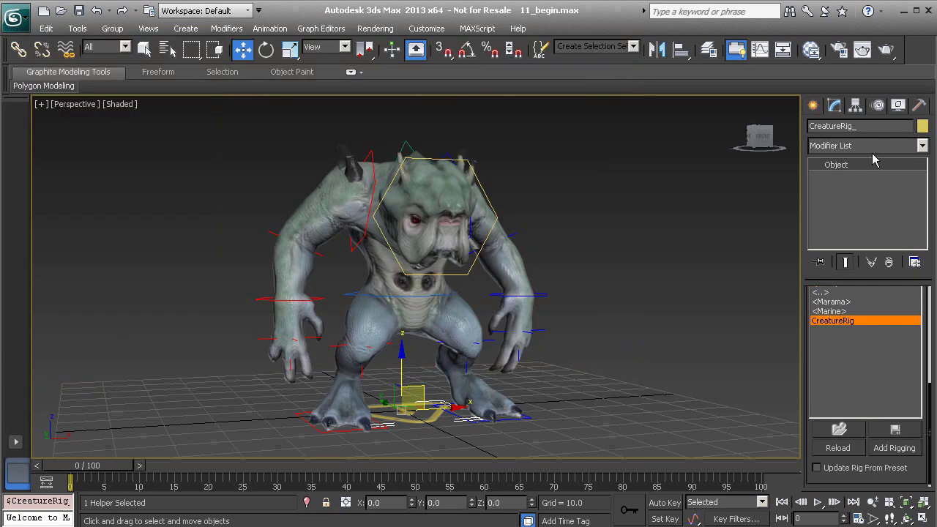
- Create a second CATParent from the CreatureRig preset on the grid beside the creature
{"action": "left_click", "coordinate": [813, 105]}
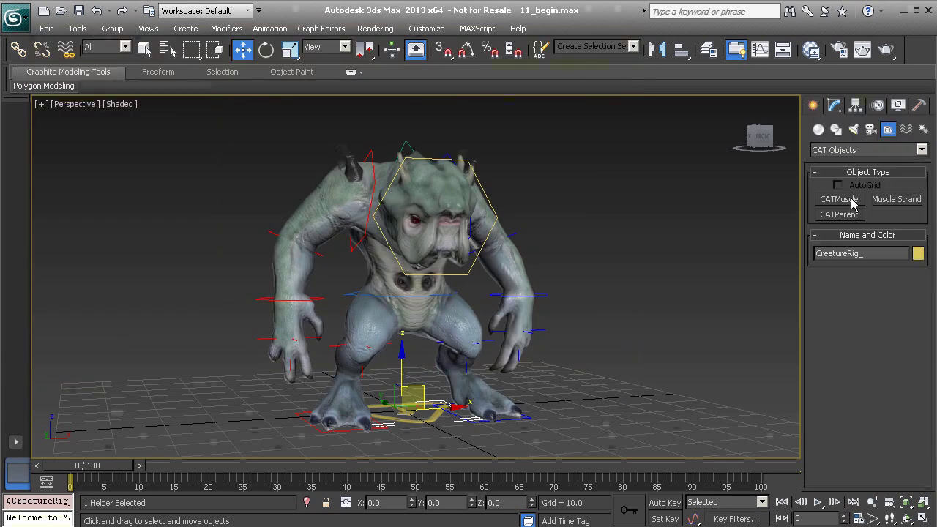
{"action": "left_click", "coordinate": [840, 214]}
{"action": "left_click_drag", "start_coordinate": [810, 360], "coordinate": [803, 172]}
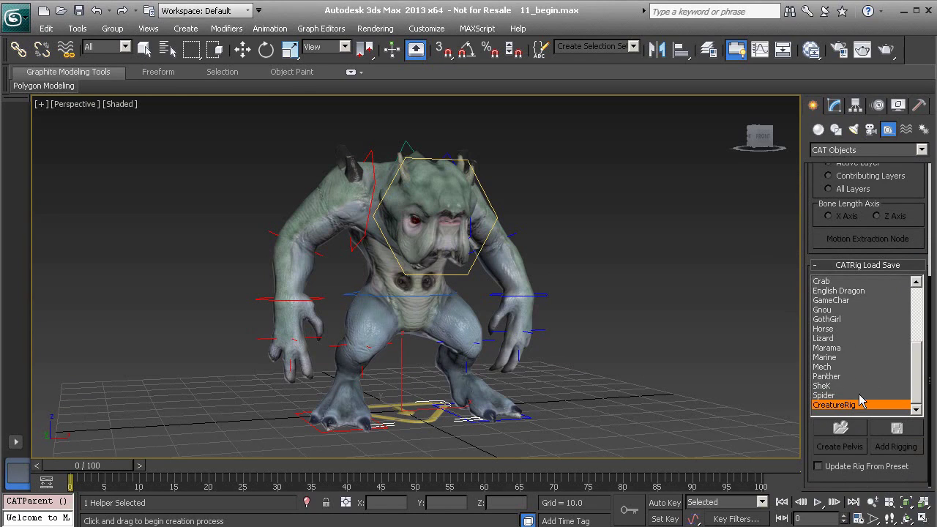
{"action": "left_click", "coordinate": [167, 371]}
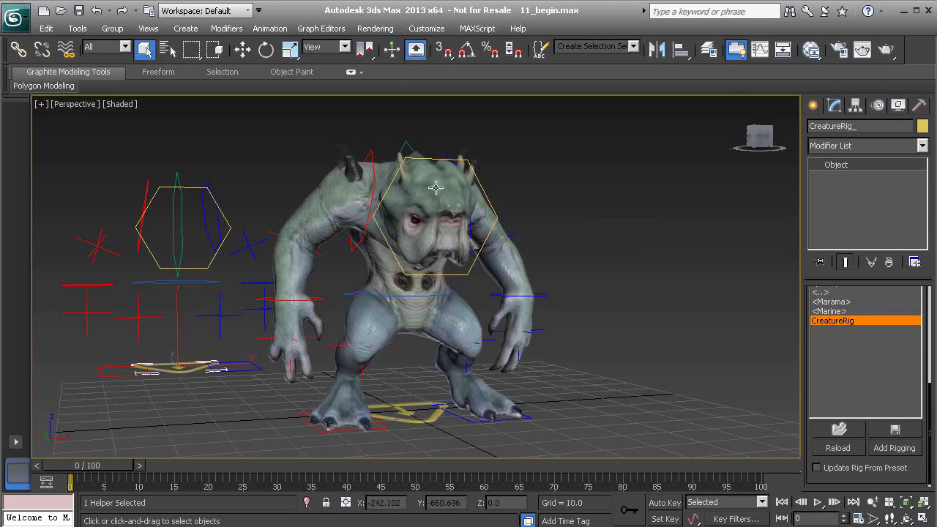
- Show the Layers toolbar and unhide the CATSkel layer so the rig bones are displayed
{"action": "right_click", "coordinate": [915, 53]}
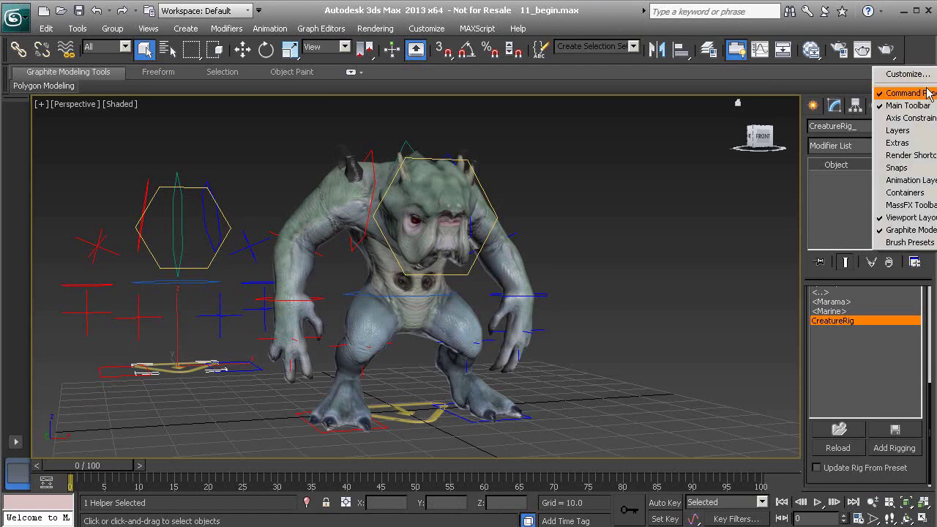
{"action": "left_click", "coordinate": [921, 137]}
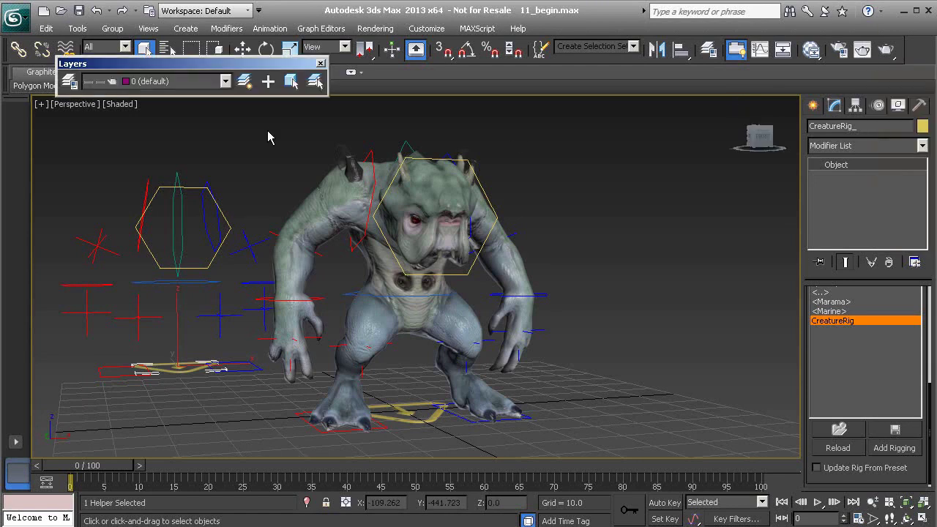
{"action": "left_click", "coordinate": [70, 81]}
{"action": "left_click", "coordinate": [318, 127]}
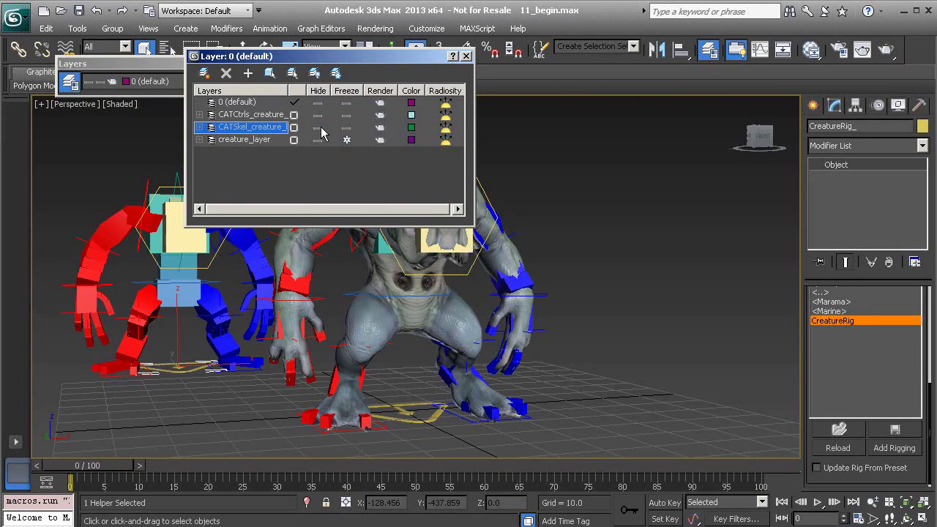
{"action": "left_click", "coordinate": [320, 129]}
{"action": "left_click", "coordinate": [319, 128]}
{"action": "left_click", "coordinate": [318, 139]}
{"action": "left_click", "coordinate": [317, 143]}
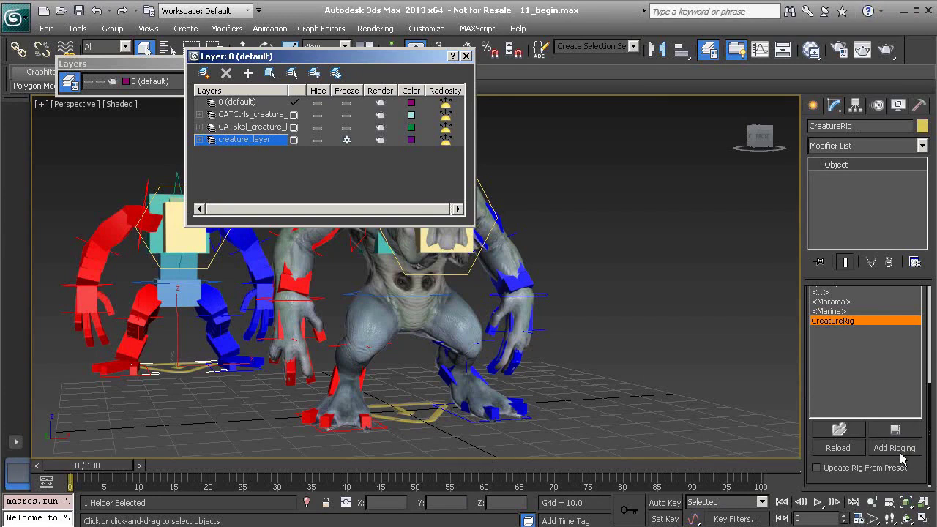
{"action": "left_click", "coordinate": [466, 56]}
- Delete the duplicate creature rig standing beside the skinned creature
{"action": "left_click", "coordinate": [181, 414]}
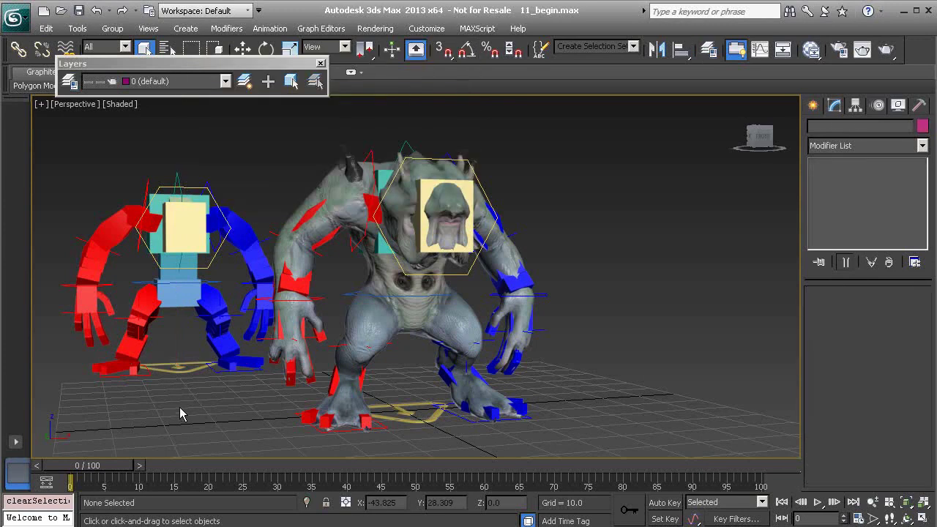
{"action": "left_click", "coordinate": [189, 371]}
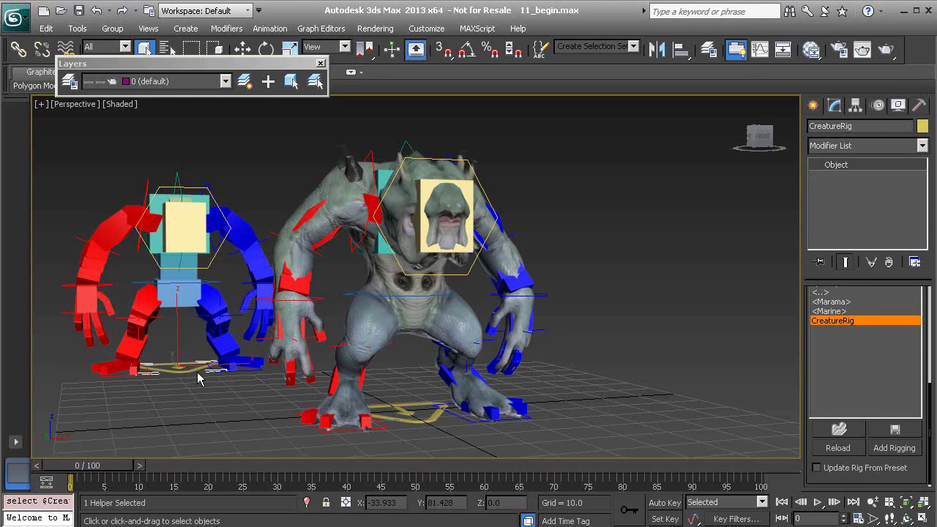
{"action": "key", "text": "Delete"}
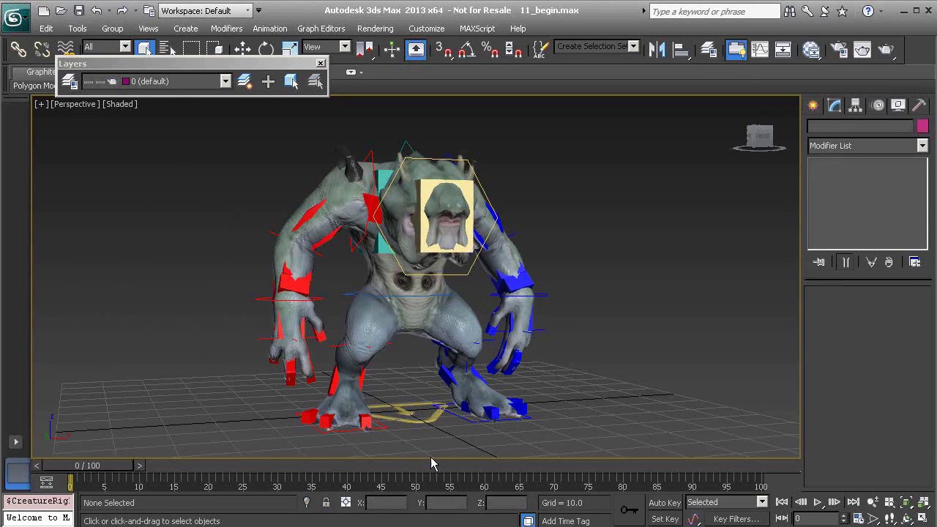
- Open the extra rig nodes of the creature's CATParent and check which nodes can be picked
{"action": "left_click", "coordinate": [434, 419]}
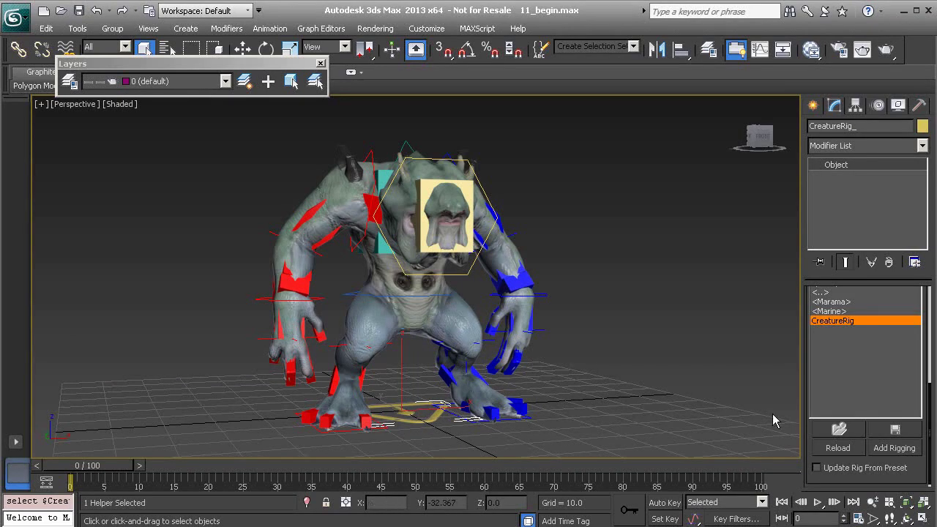
{"action": "left_click", "coordinate": [893, 448]}
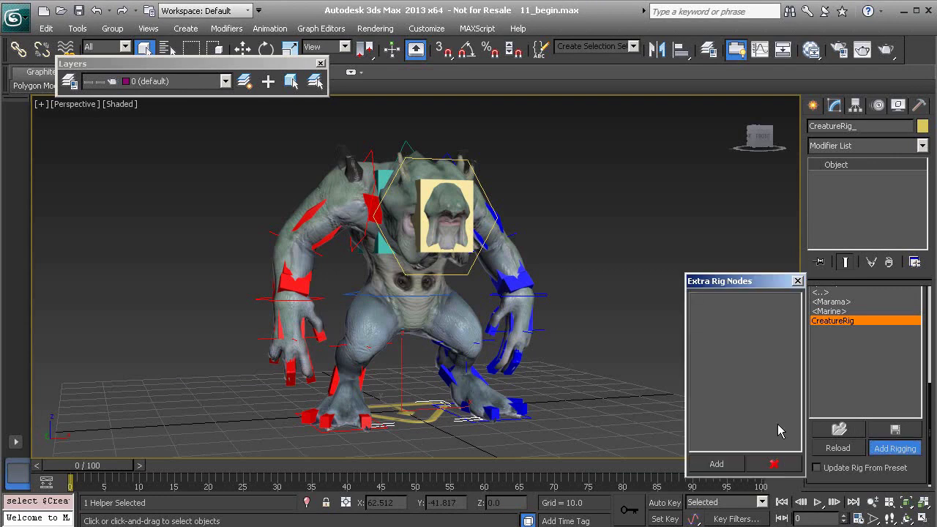
{"action": "left_click", "coordinate": [716, 464]}
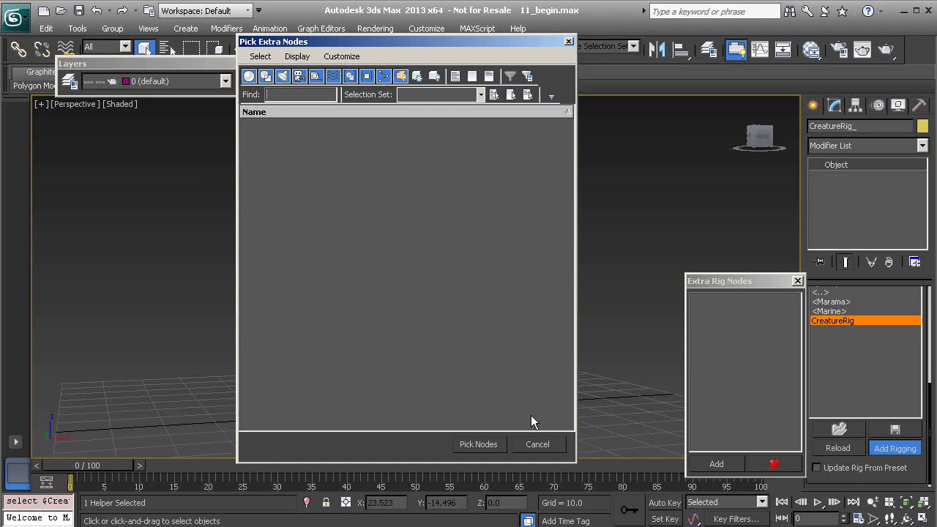
{"action": "left_click", "coordinate": [539, 444]}
- Unfreeze creature_layer and add GEO_Creature01 to the CAT rig's extra rig nodes
{"action": "left_click", "coordinate": [69, 82]}
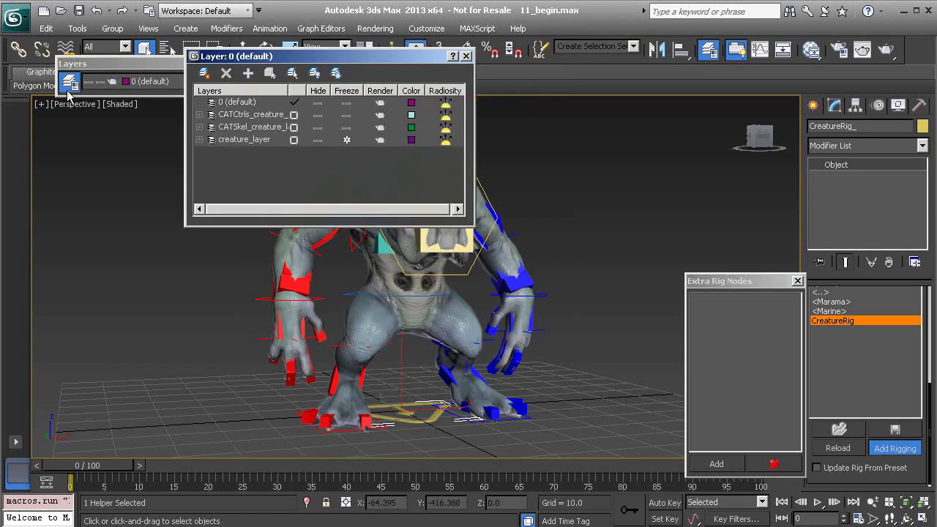
{"action": "left_click", "coordinate": [347, 140]}
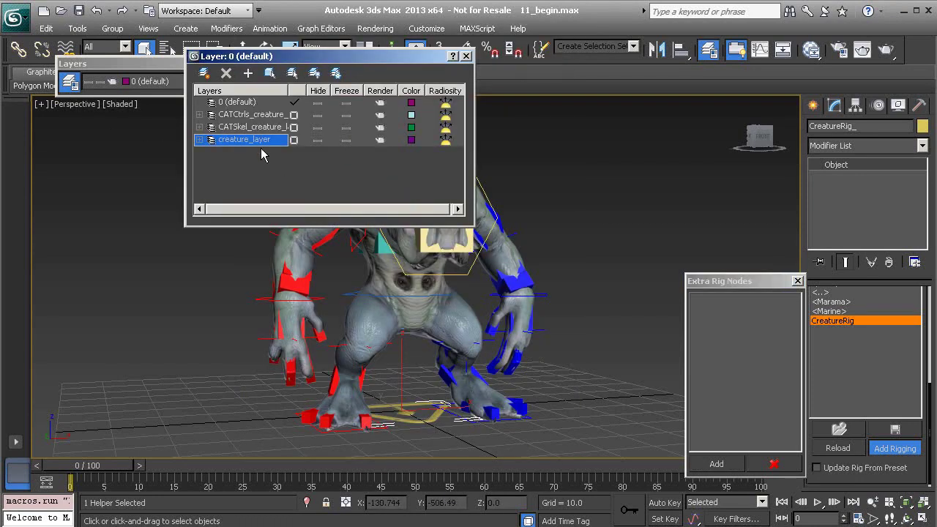
{"action": "left_click", "coordinate": [717, 464]}
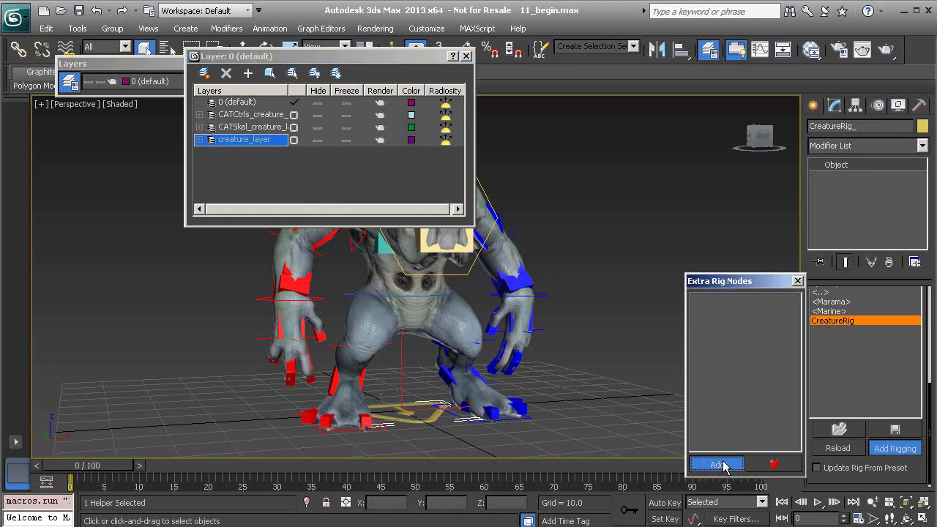
{"action": "left_click", "coordinate": [284, 126]}
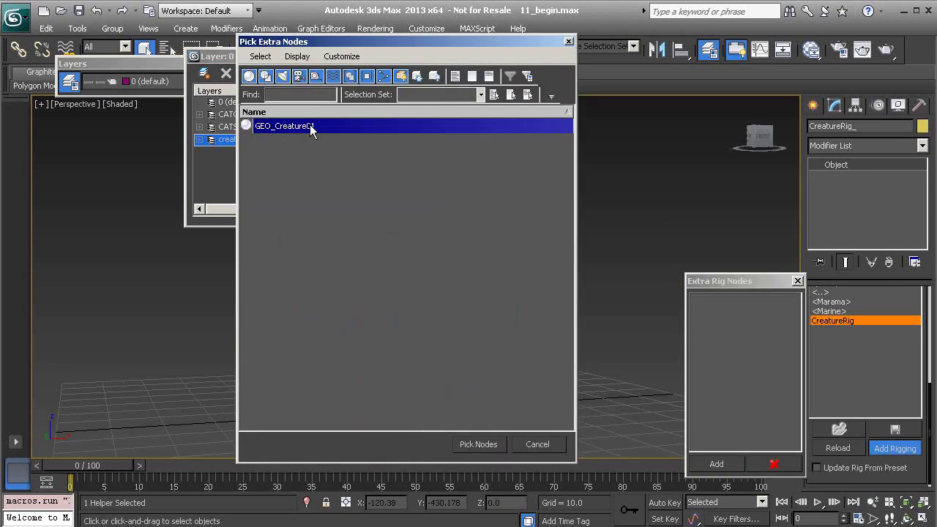
{"action": "left_click", "coordinate": [480, 444]}
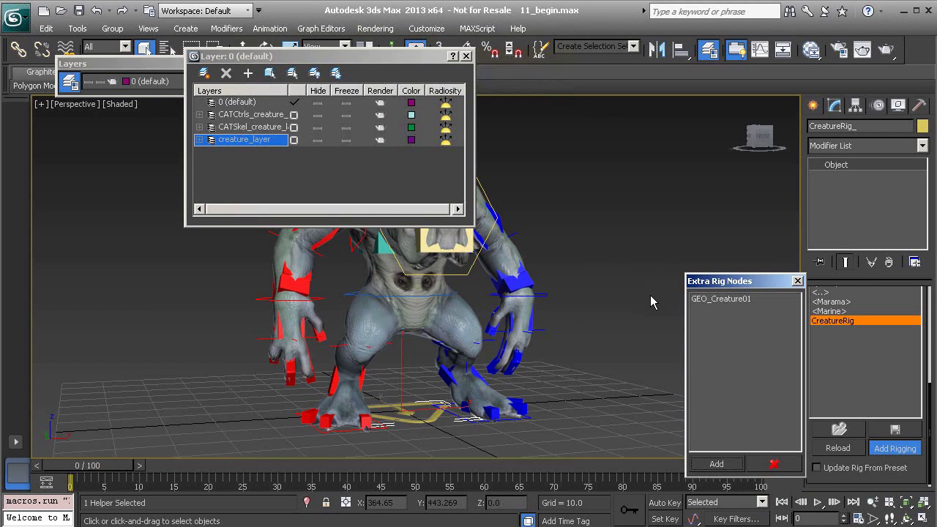
{"action": "left_click", "coordinate": [798, 281]}
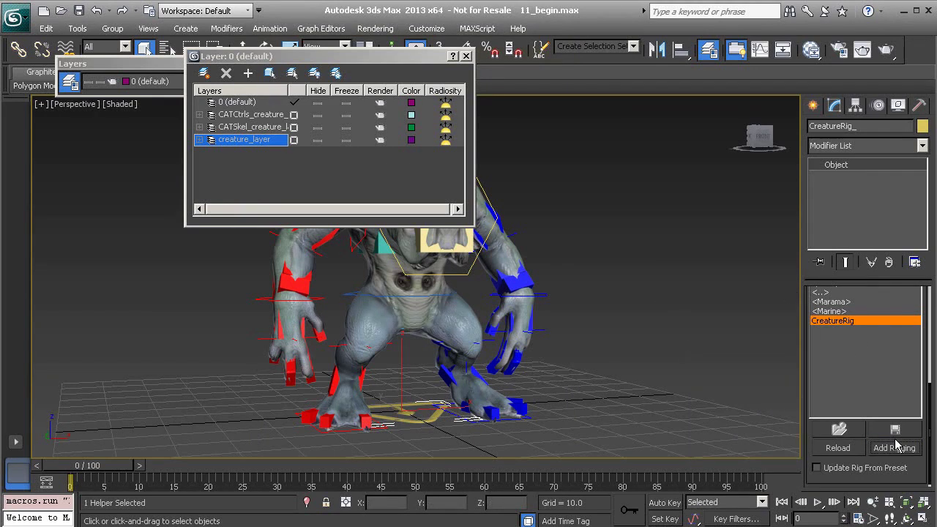
- Save the rig preset again, overwriting the existing CreatureRig.rg3
{"action": "left_click", "coordinate": [895, 429]}
{"action": "left_click", "coordinate": [272, 152]}
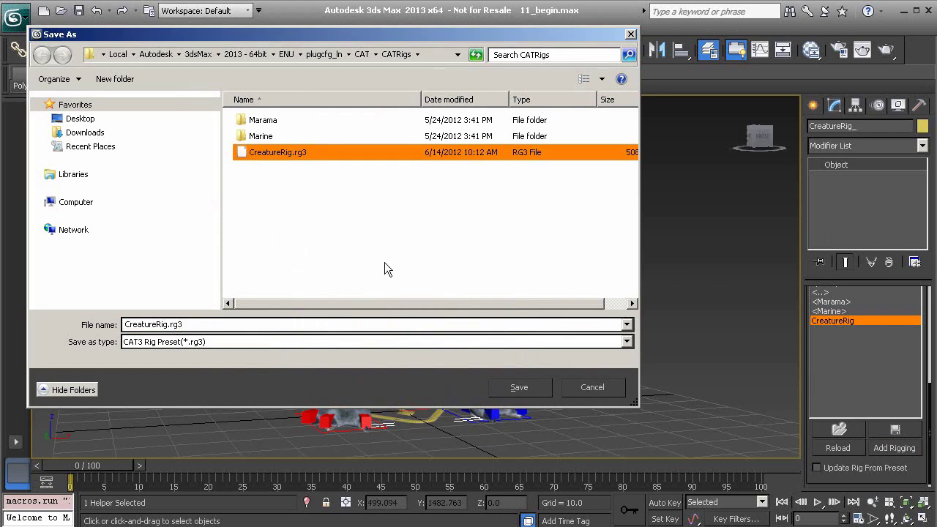
{"action": "left_click", "coordinate": [513, 388]}
{"action": "left_click", "coordinate": [425, 331]}
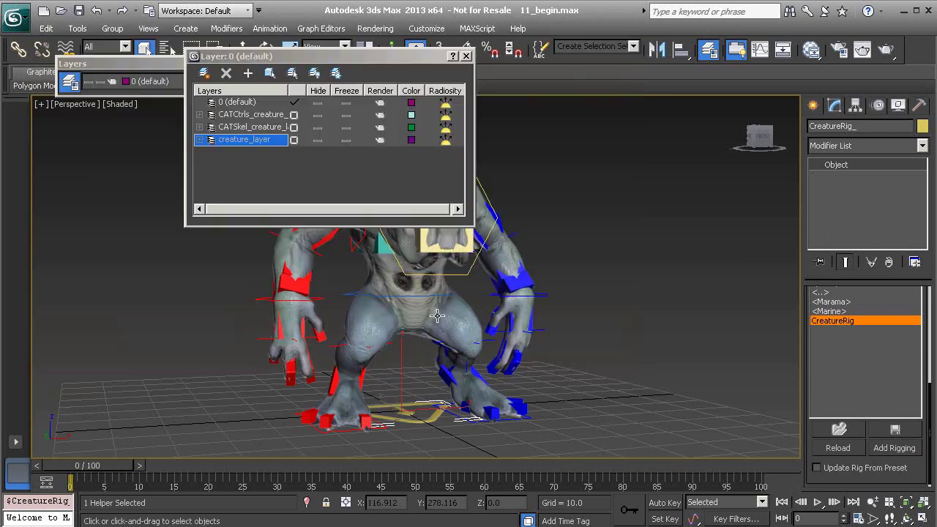
{"action": "left_click", "coordinate": [814, 106]}
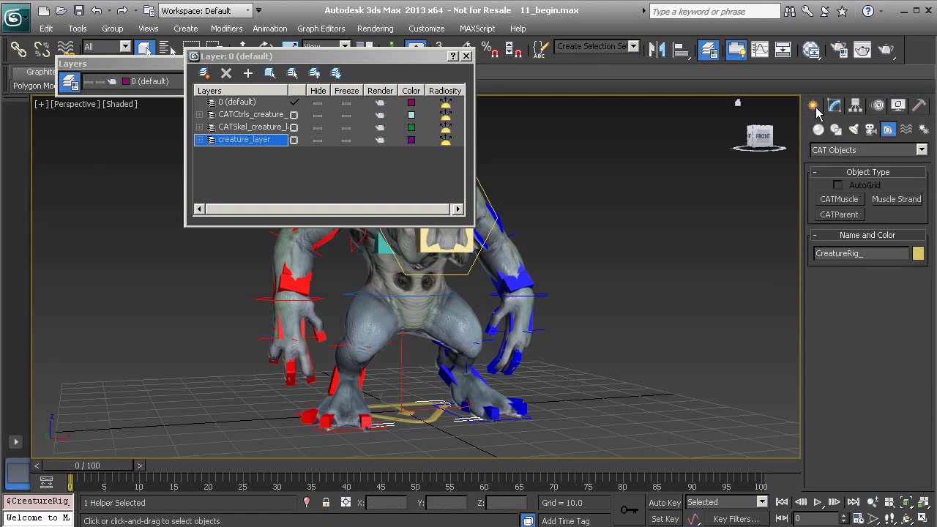
{"action": "left_click", "coordinate": [842, 215]}
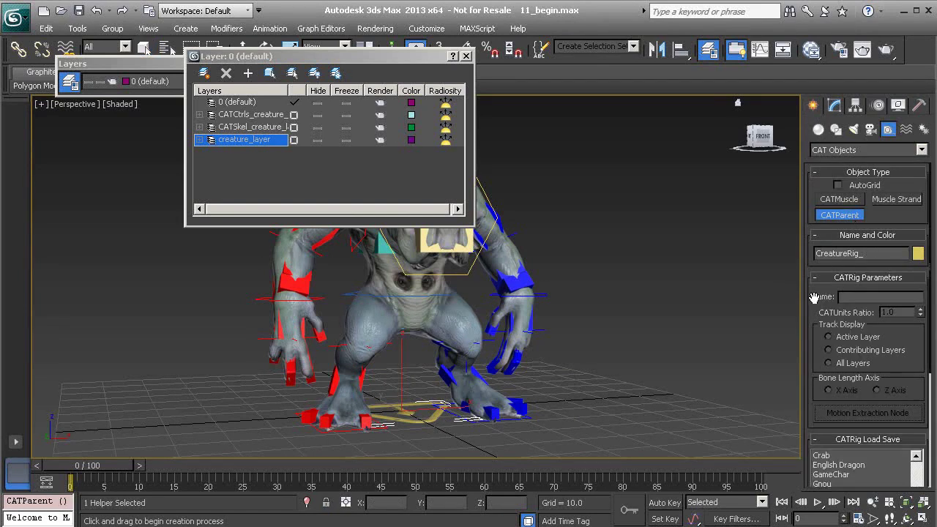
{"action": "scroll", "coordinate": [828, 395], "scroll_direction": "down", "scroll_amount": 5}
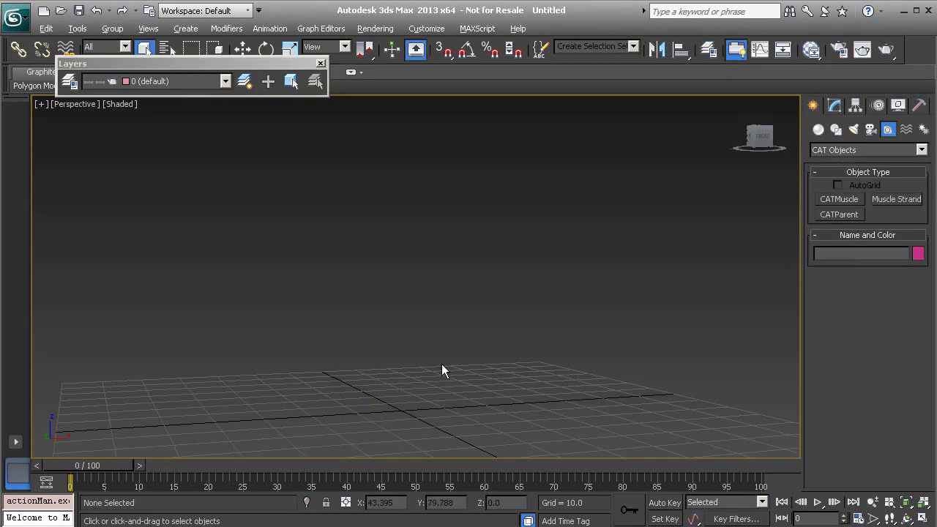
- Create a CATParent from the CreatureRig preset near the grid center of the empty scene
{"action": "left_click", "coordinate": [835, 216]}
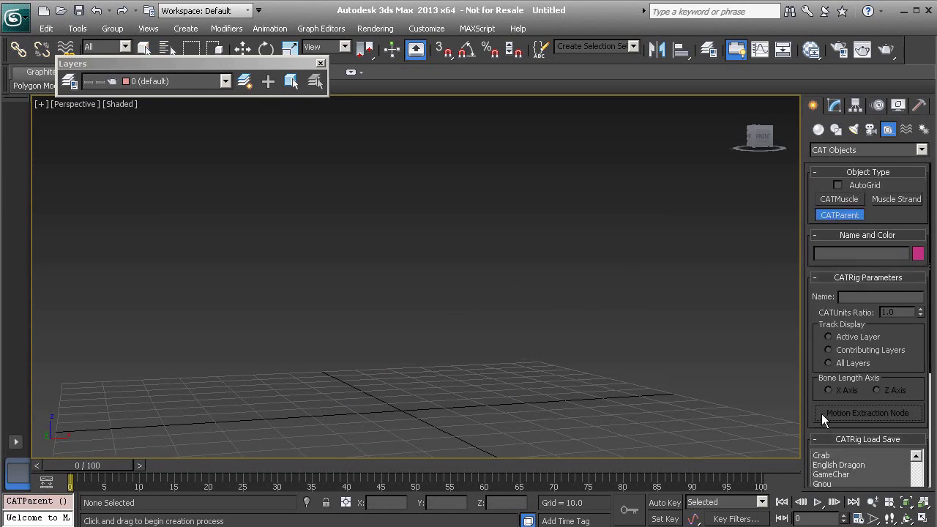
{"action": "left_click_drag", "start_coordinate": [809, 415], "coordinate": [795, 241]}
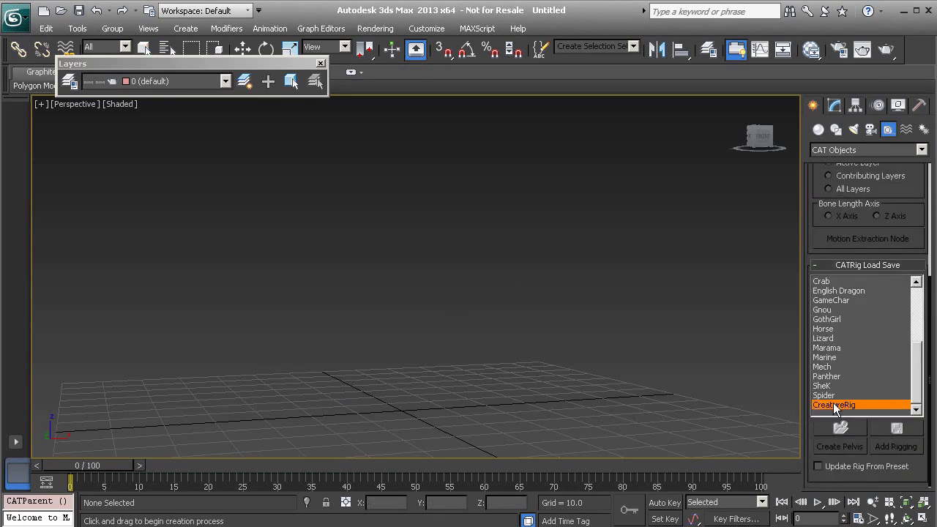
{"action": "left_click", "coordinate": [343, 382]}
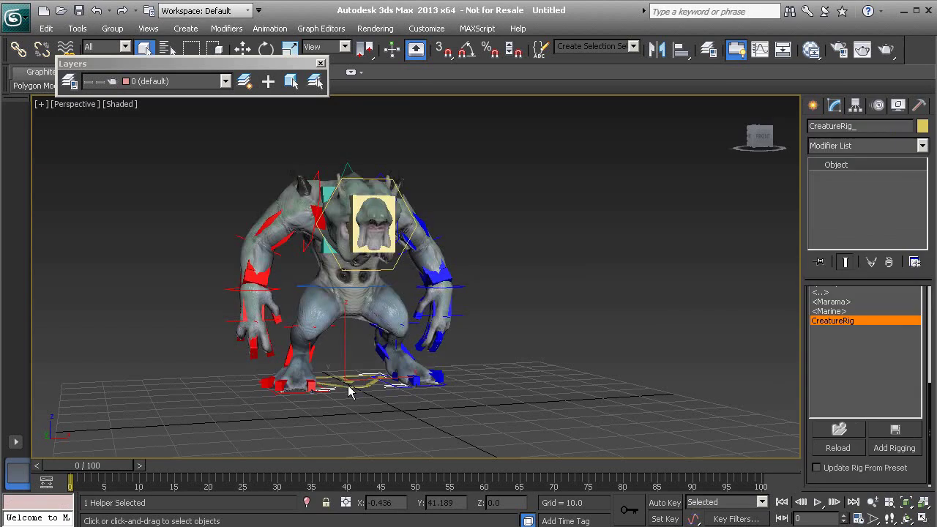
- Try moving the right arm's palm gizmo to test the loaded creature rig
{"action": "left_click", "coordinate": [280, 291]}
{"action": "key", "text": "w"}
{"action": "left_click_drag", "start_coordinate": [280, 291], "coordinate": [257, 287]}
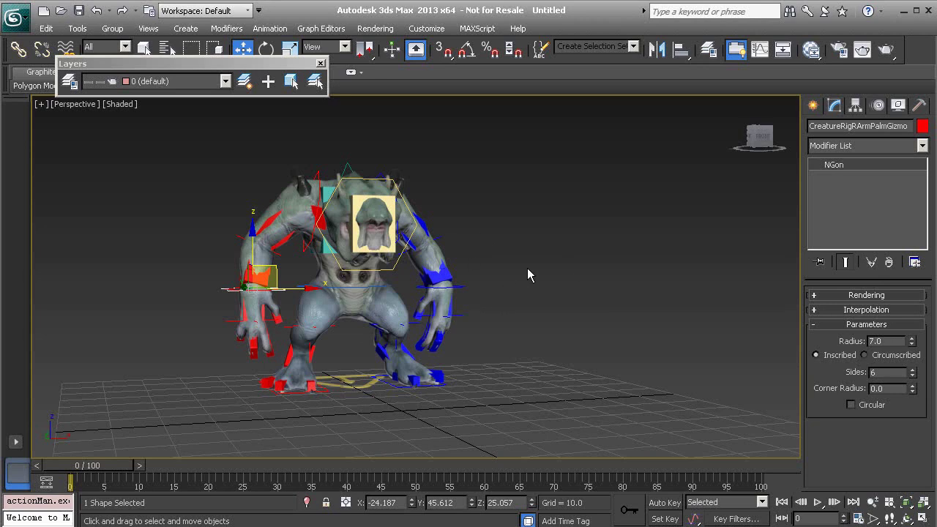
- Create a second CATParent from the CreatureRig preset on the grid, behind and to the right of the first creature
{"action": "left_click", "coordinate": [812, 107]}
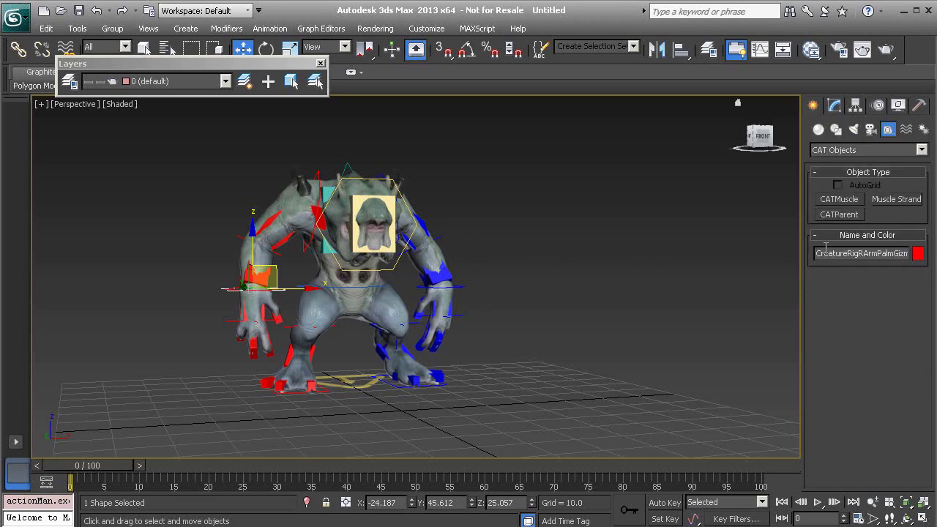
{"action": "left_click", "coordinate": [836, 215]}
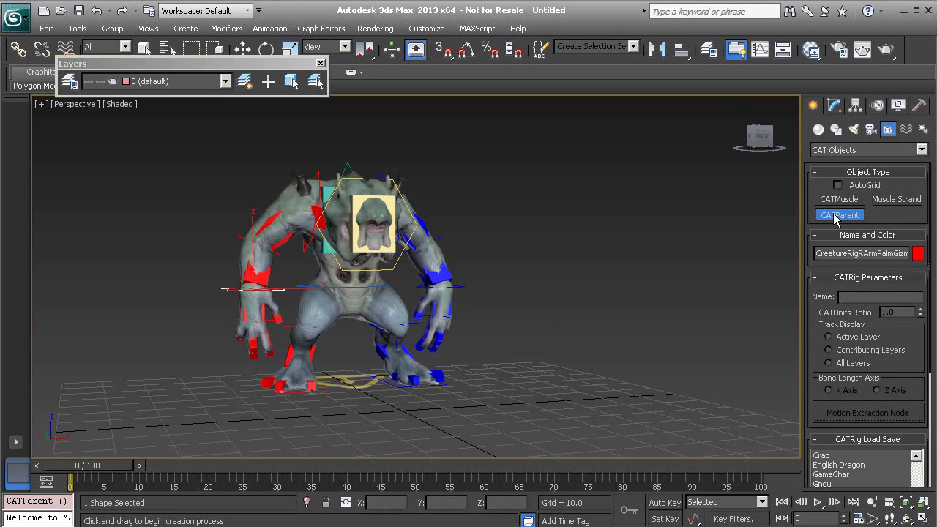
{"action": "left_click_drag", "start_coordinate": [809, 389], "coordinate": [809, 219]}
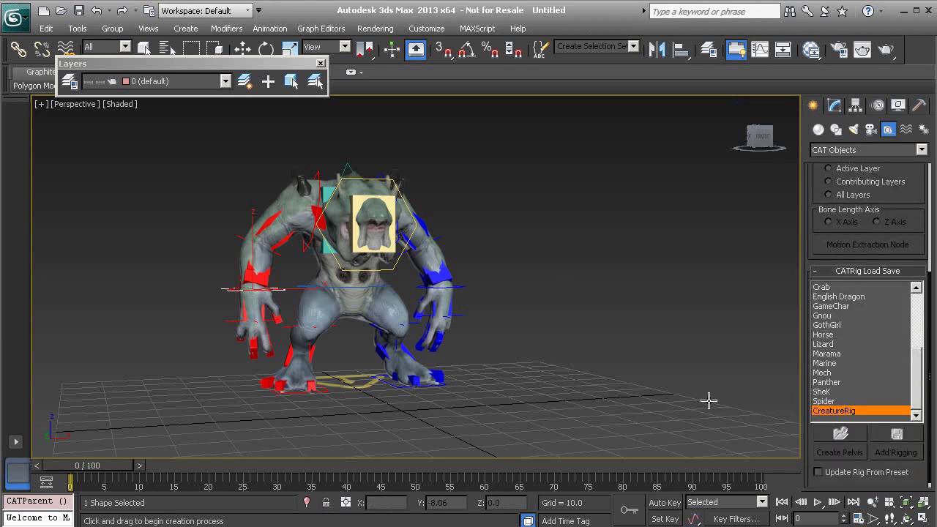
{"action": "left_click", "coordinate": [608, 378]}
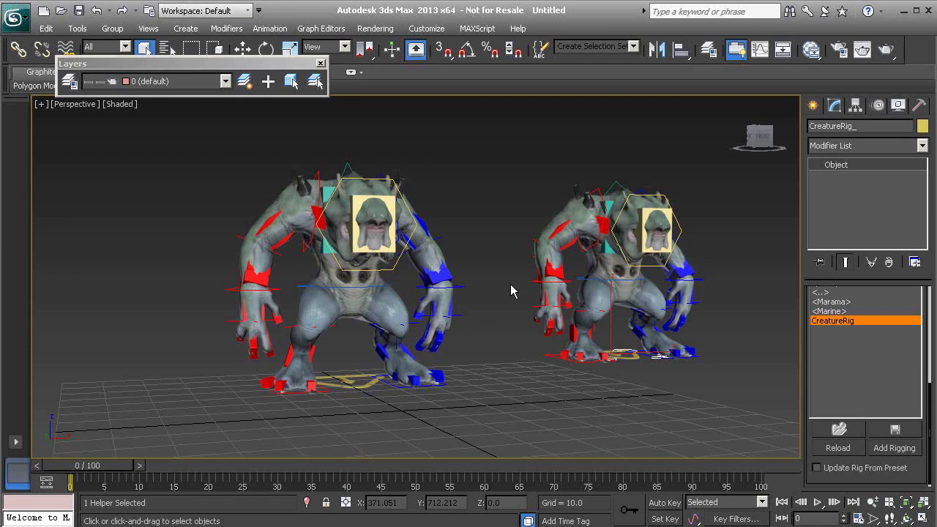
{"action": "middle_click_drag", "start_coordinate": [511, 284], "coordinate": [463, 282]}
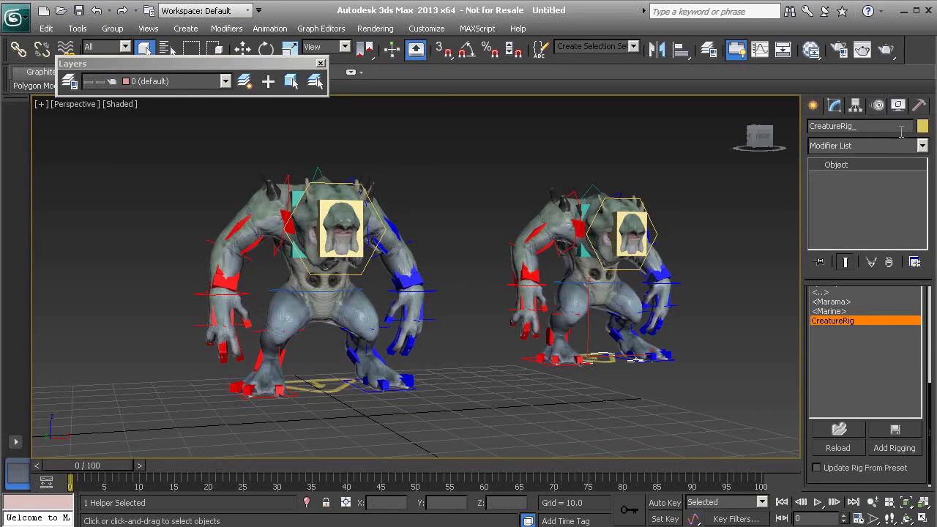
- Examine the CAT Layer Manager motion settings of the second creature's rig and of the first creature's rig
{"action": "left_click", "coordinate": [877, 106]}
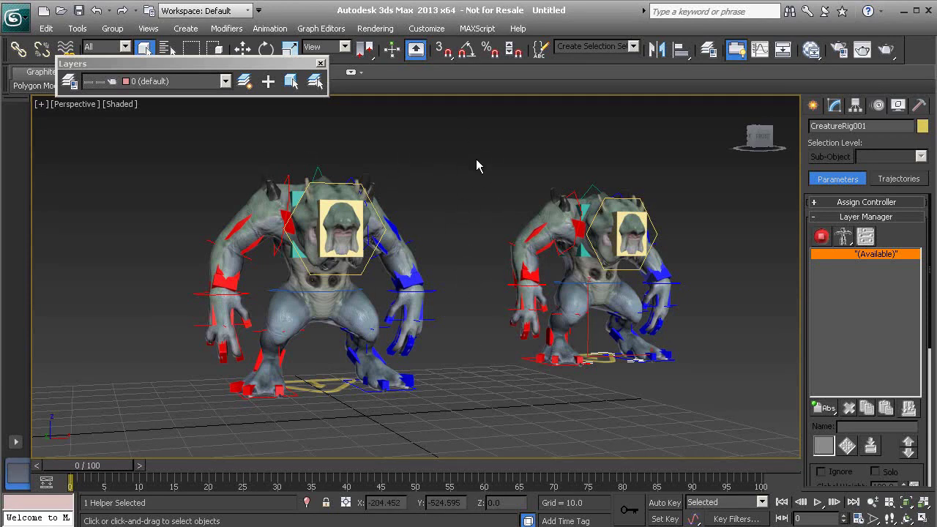
{"action": "left_click", "coordinate": [443, 180]}
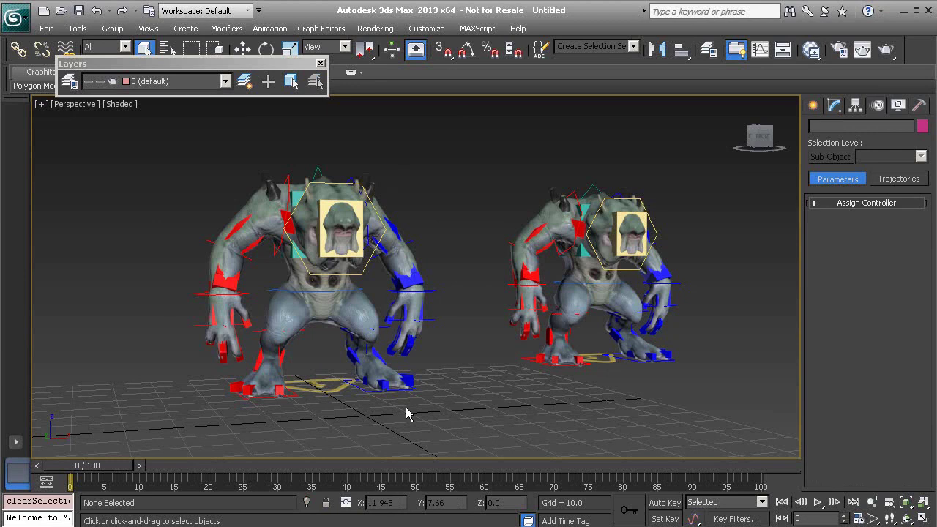
{"action": "left_click", "coordinate": [331, 392]}
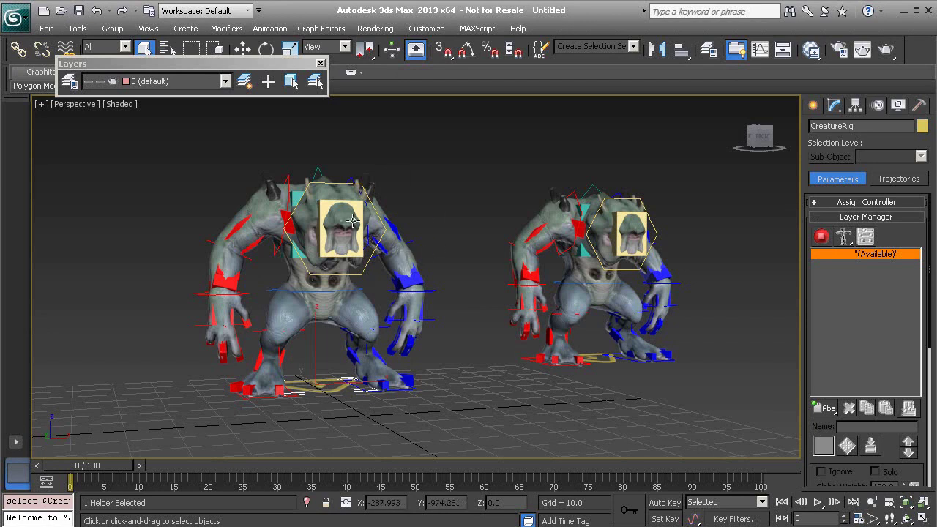
{"action": "middle_click_drag", "start_coordinate": [383, 259], "coordinate": [408, 260]}
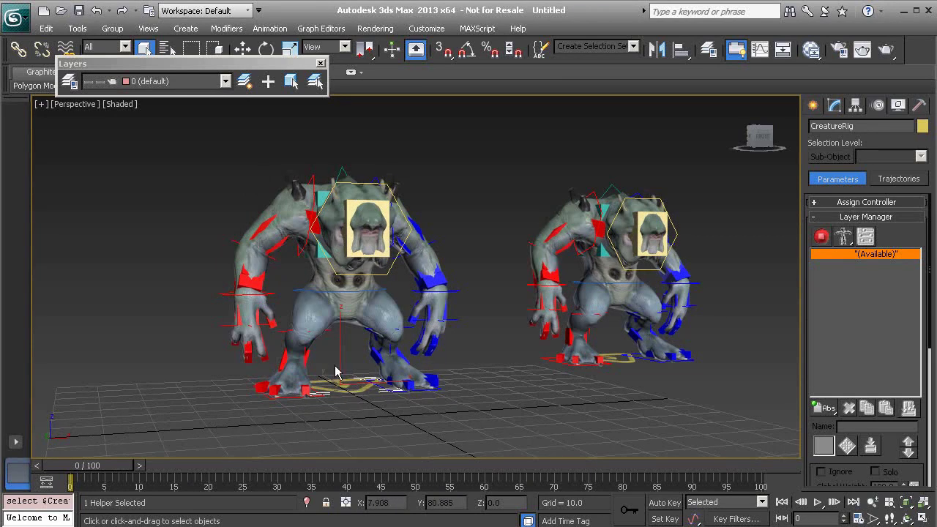
- Enable Update Rig From Preset on the first creature's CATParent
{"action": "left_click", "coordinate": [834, 106]}
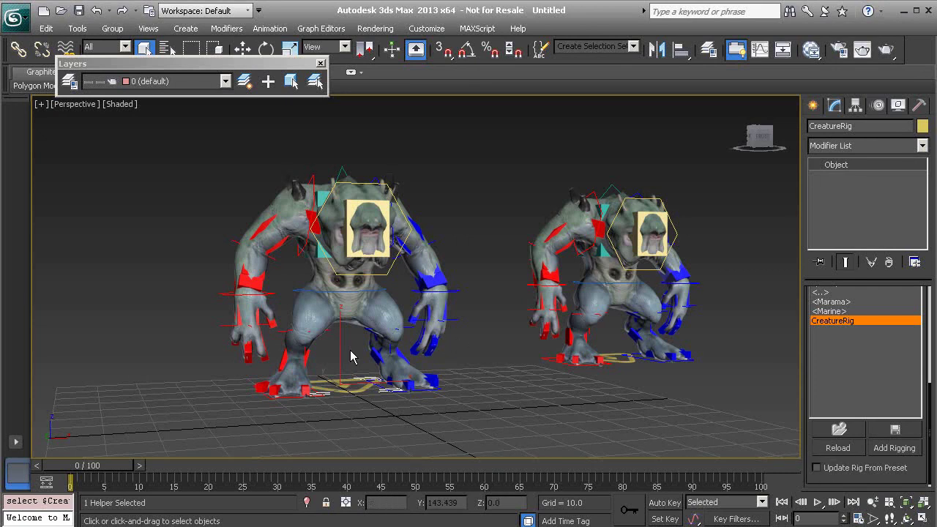
{"action": "left_click", "coordinate": [816, 468]}
{"action": "middle_click_drag", "start_coordinate": [398, 258], "coordinate": [379, 260]}
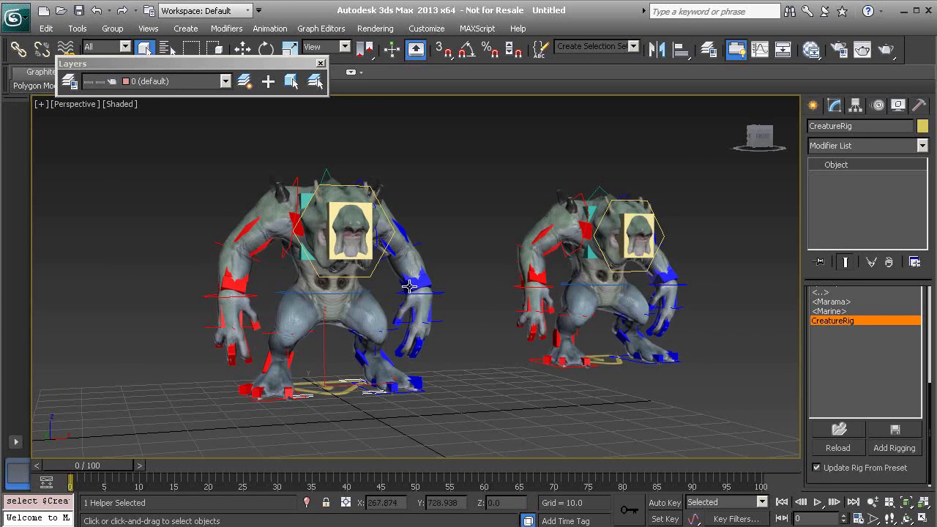
{"action": "middle_click_drag", "start_coordinate": [421, 297], "coordinate": [446, 300]}
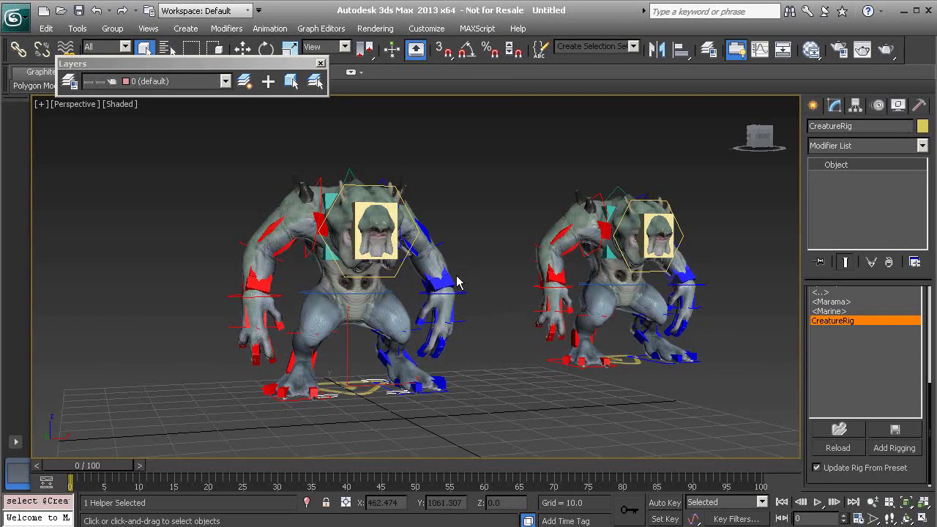
{"action": "middle_click_drag", "start_coordinate": [480, 254], "coordinate": [445, 257]}
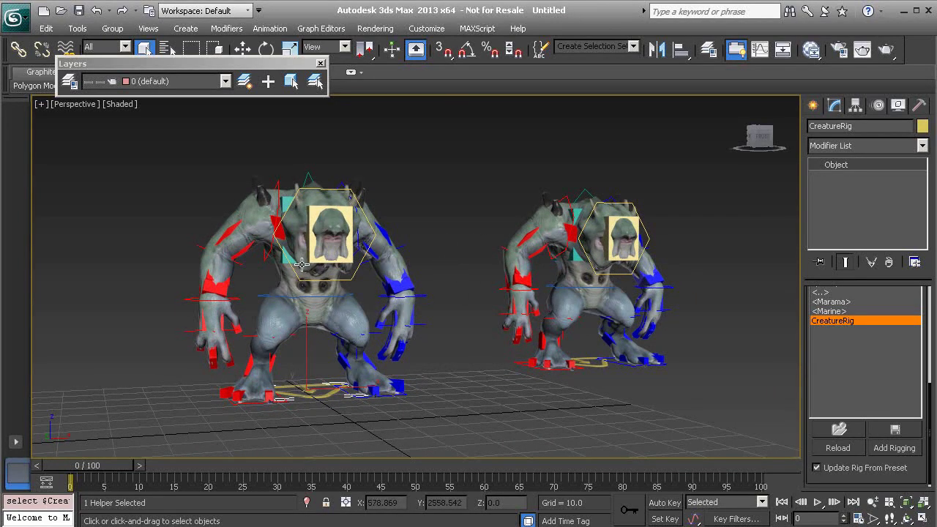
{"action": "middle_click_drag", "start_coordinate": [301, 265], "coordinate": [306, 268]}
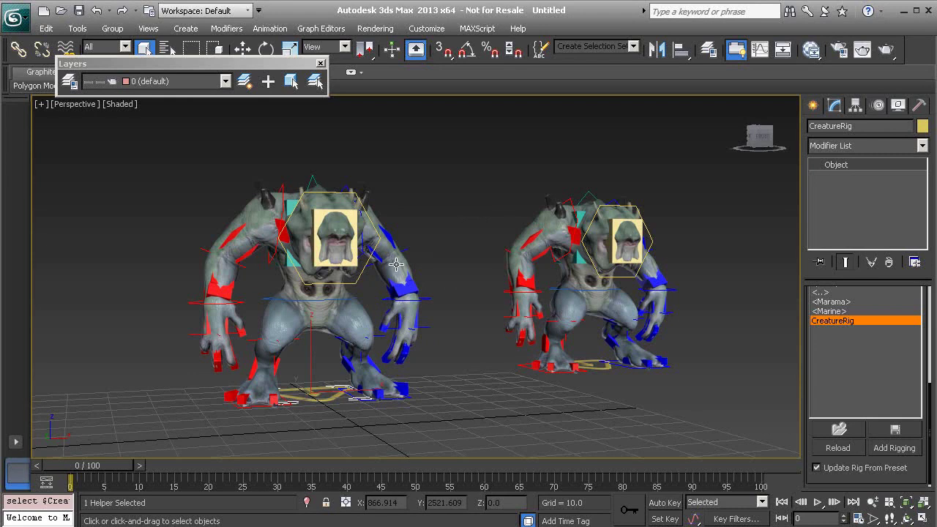
{"action": "left_click", "coordinate": [434, 263]}
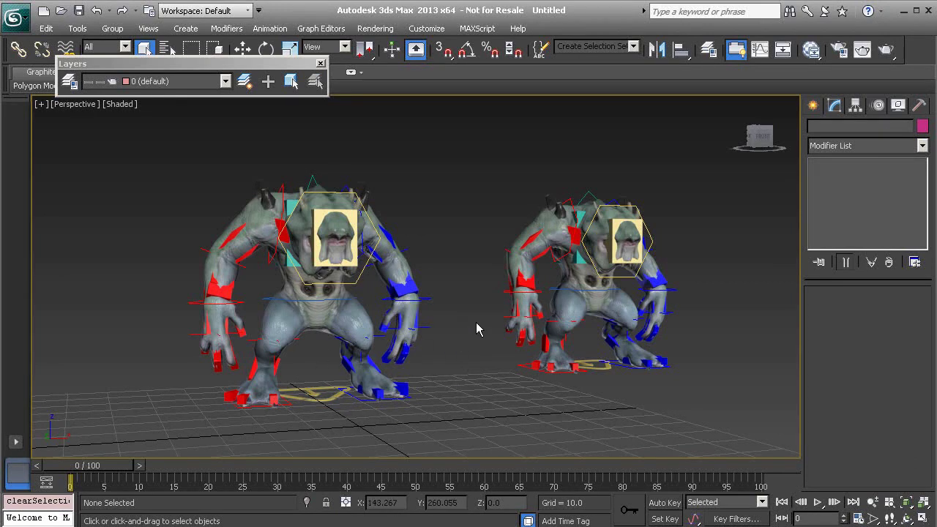
{"action": "left_click", "coordinate": [331, 396]}
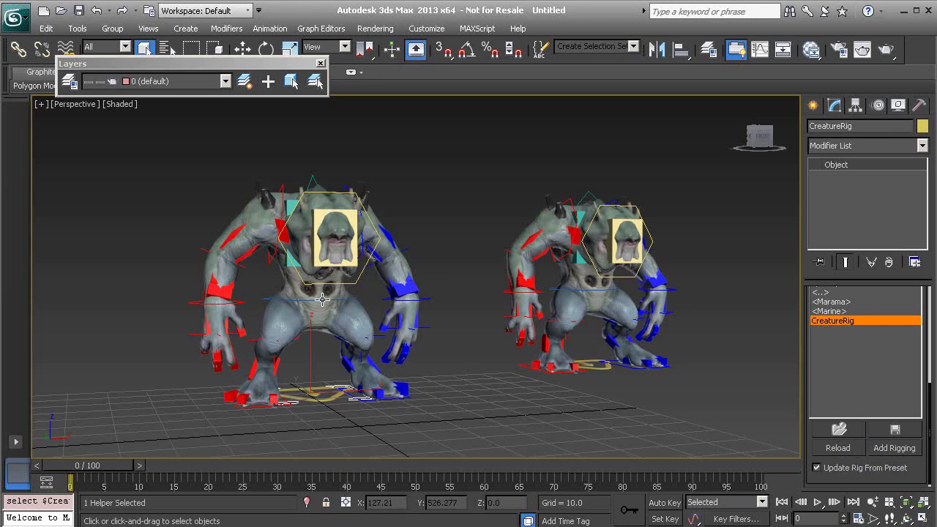
- Create an empty CATParent with the (None) preset in front of the two creatures, with a CATUnits ratio of about 0.177
{"action": "left_click", "coordinate": [813, 107]}
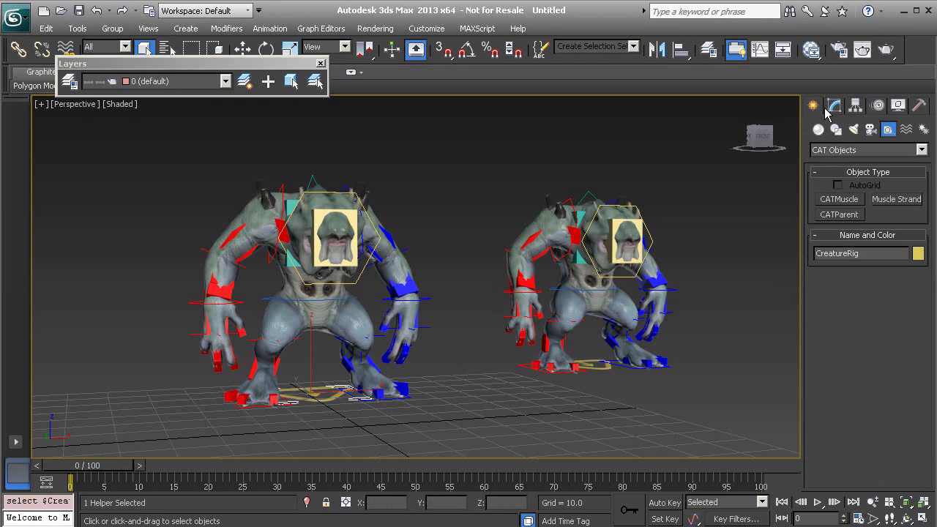
{"action": "left_click", "coordinate": [842, 215]}
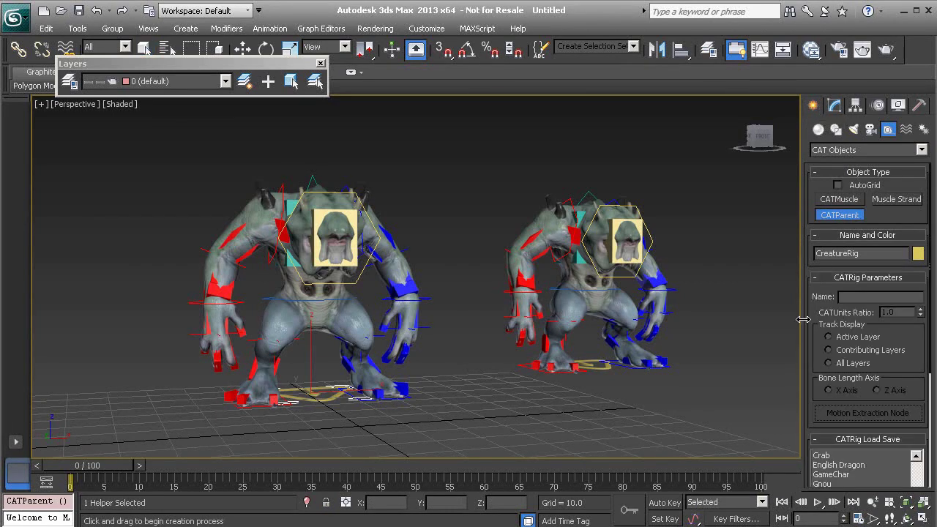
{"action": "left_click_drag", "start_coordinate": [811, 337], "coordinate": [806, 214]}
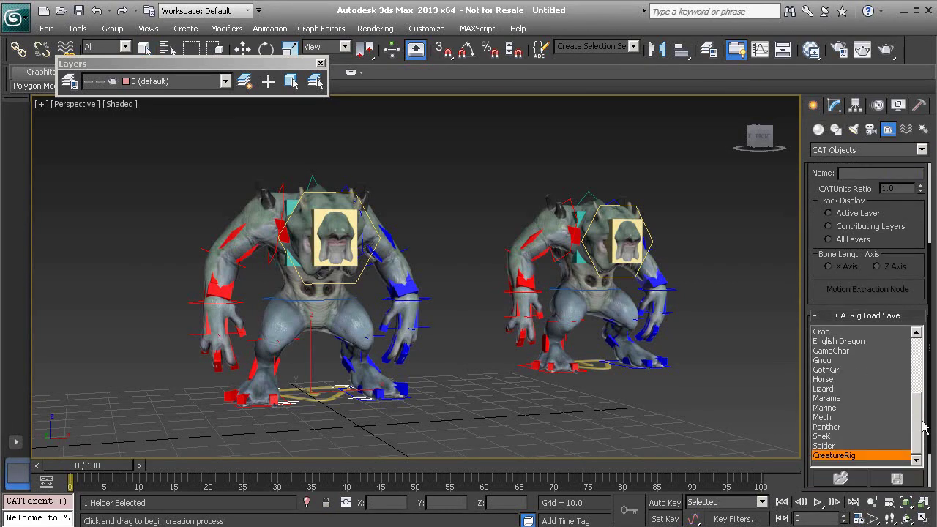
{"action": "left_click_drag", "start_coordinate": [917, 419], "coordinate": [913, 329]}
{"action": "left_click", "coordinate": [834, 333]}
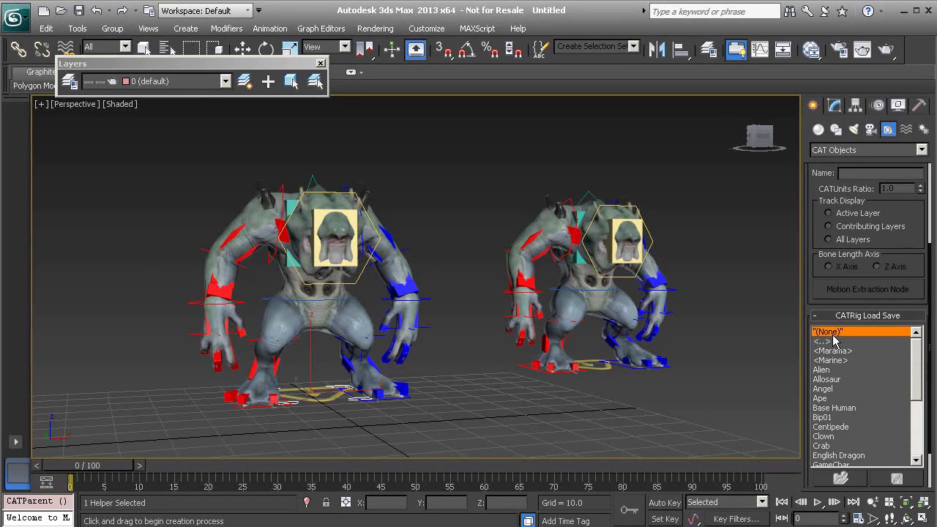
{"action": "left_click_drag", "start_coordinate": [443, 420], "coordinate": [507, 451]}
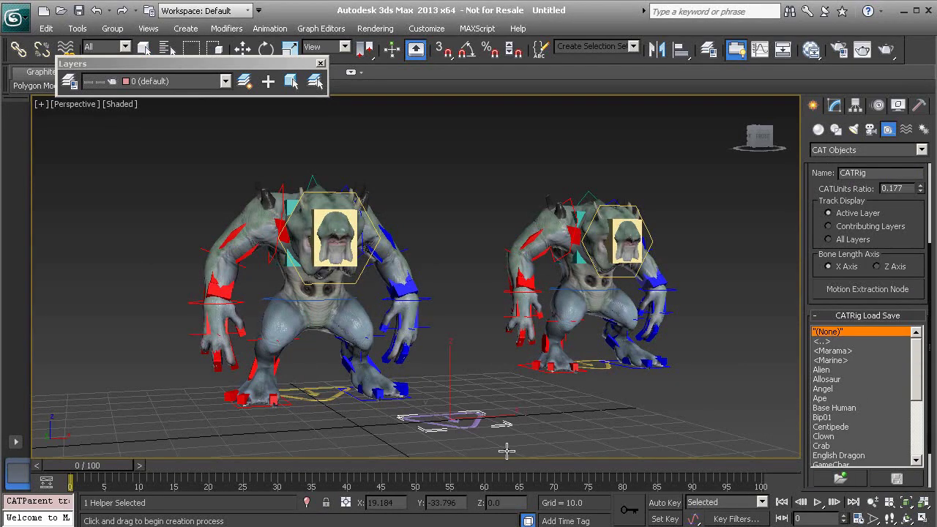
{"action": "right_click", "coordinate": [499, 396]}
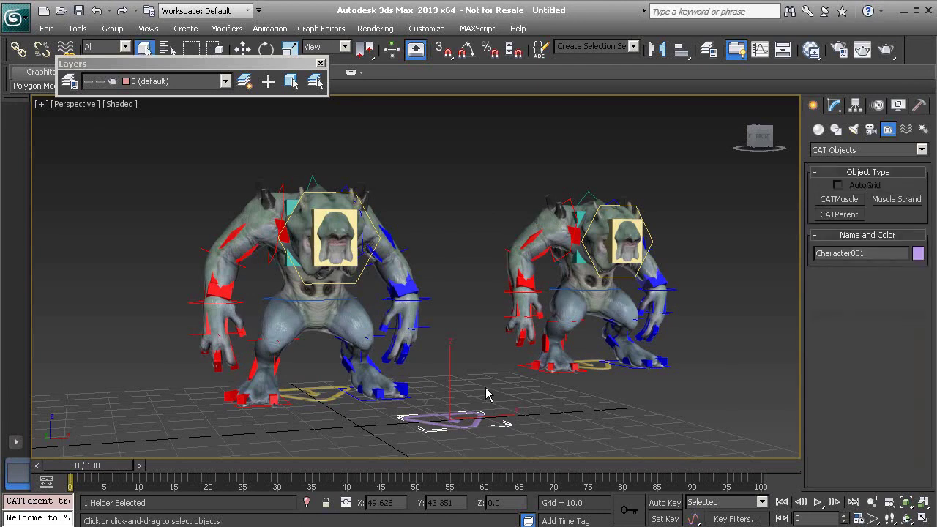
- Browse the saved CAT3 rig preset files for the empty CATParent, and close the file browser without loading one
{"action": "left_click", "coordinate": [835, 106]}
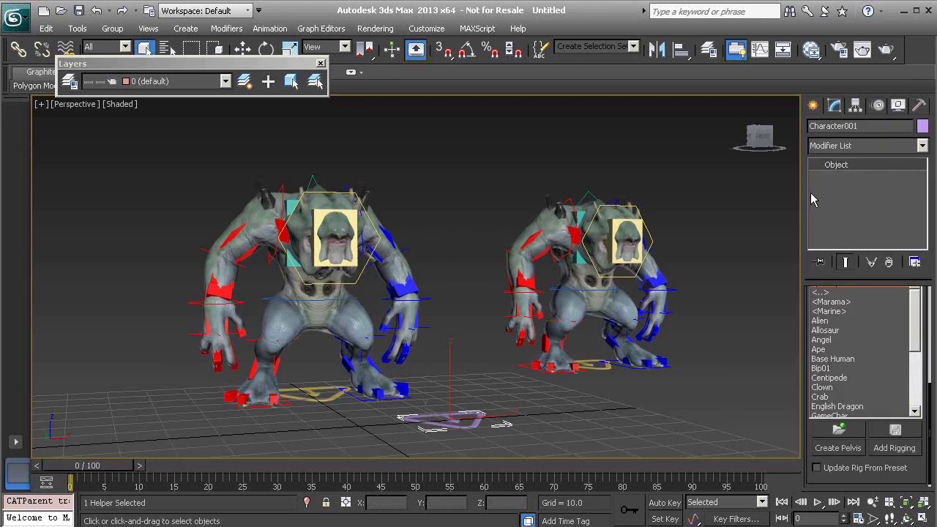
{"action": "left_click", "coordinate": [839, 431]}
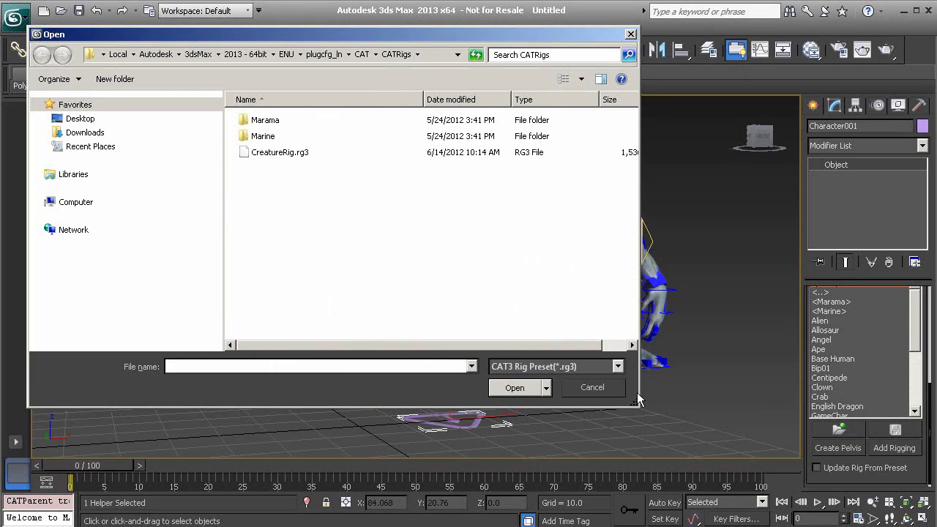
{"action": "left_click", "coordinate": [613, 395]}
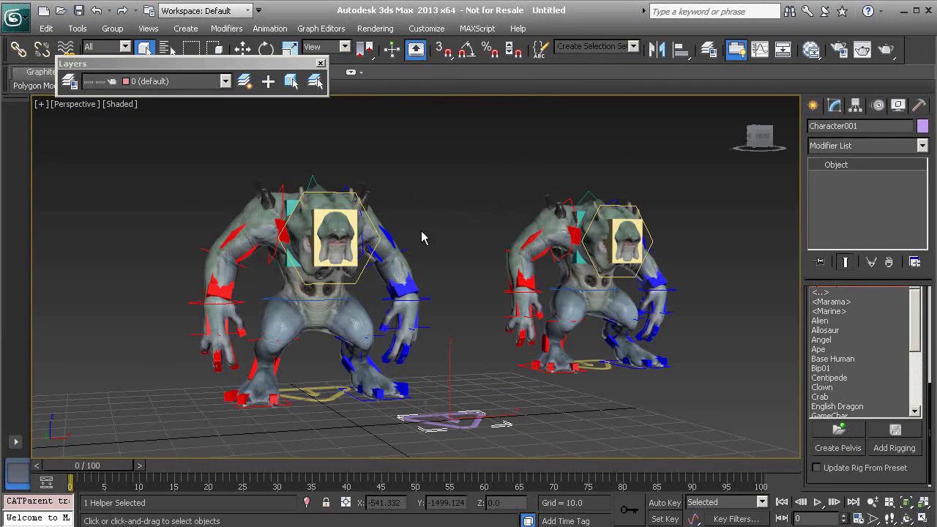
{"action": "middle_click_drag", "start_coordinate": [540, 351], "coordinate": [550, 321]}
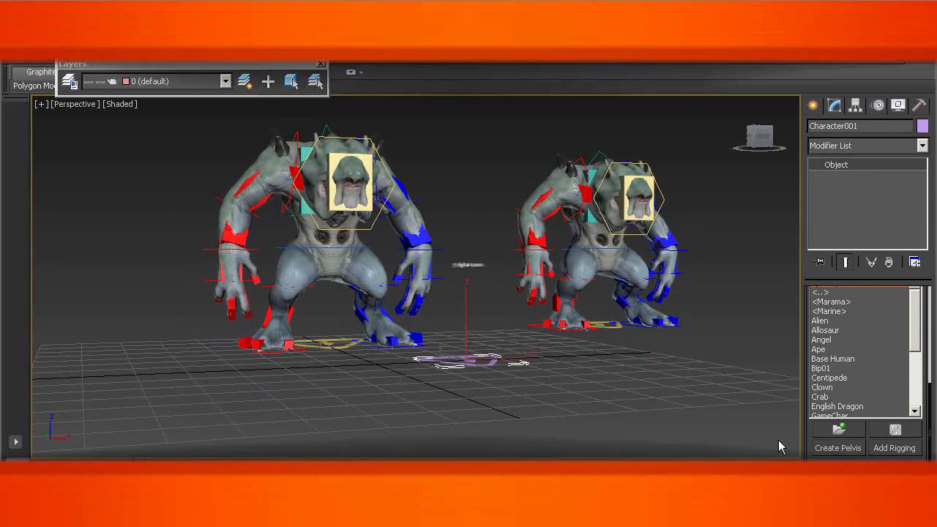